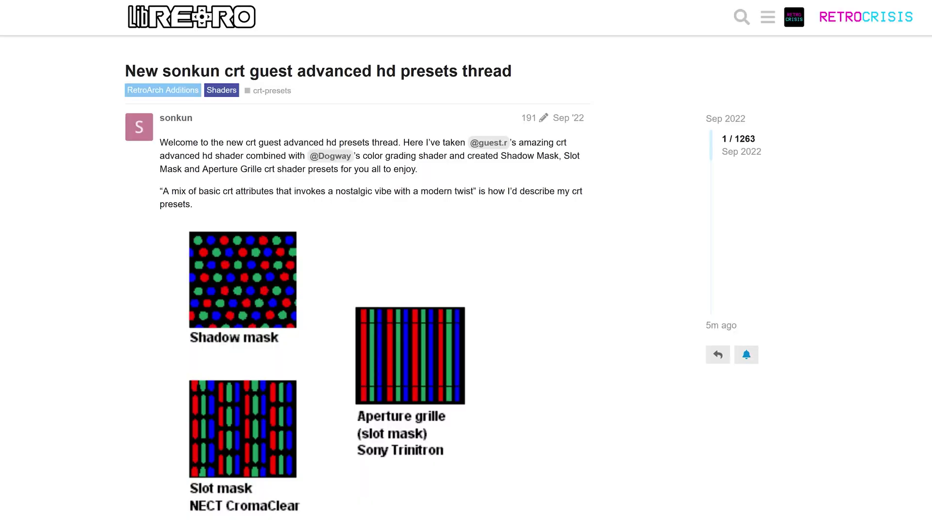
- Scroll the sonkun presets thread to the Installation Guide and its MediaFire download link
middle_click(640, 151)
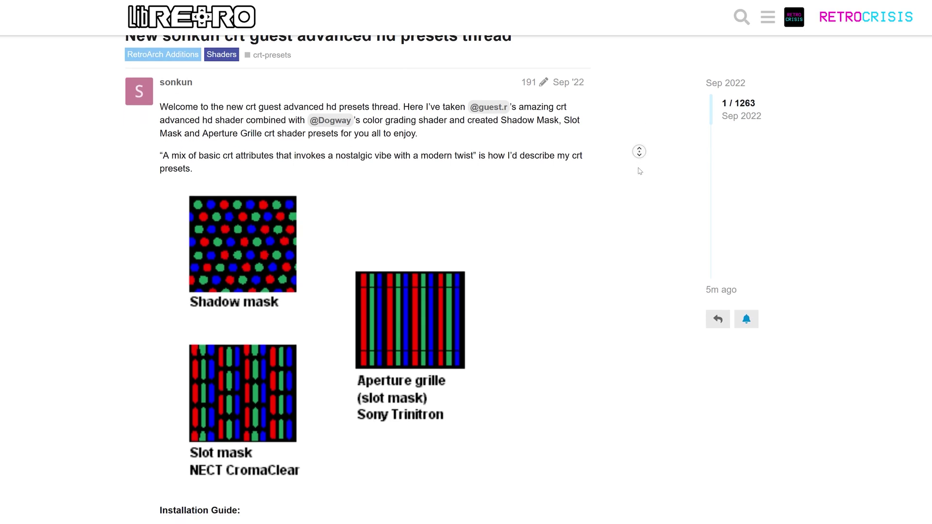
middle_click(640, 171)
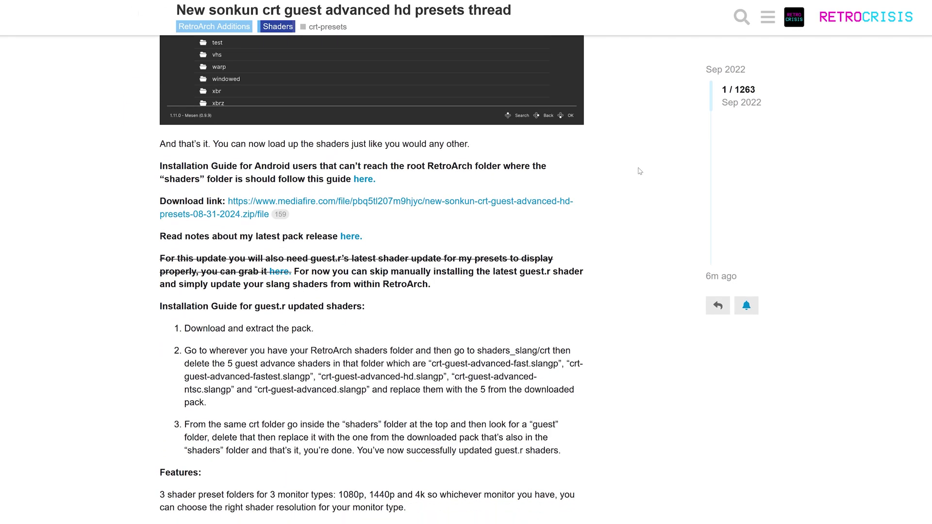
drag(167, 201, 211, 201)
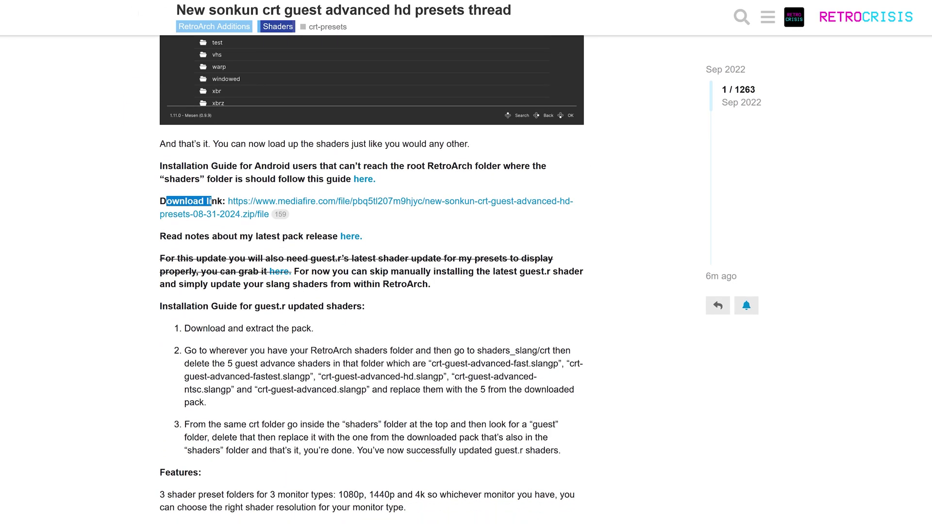
- Follow the MediaFire link and download the 1.6MB sonkun presets ZIP
click(365, 206)
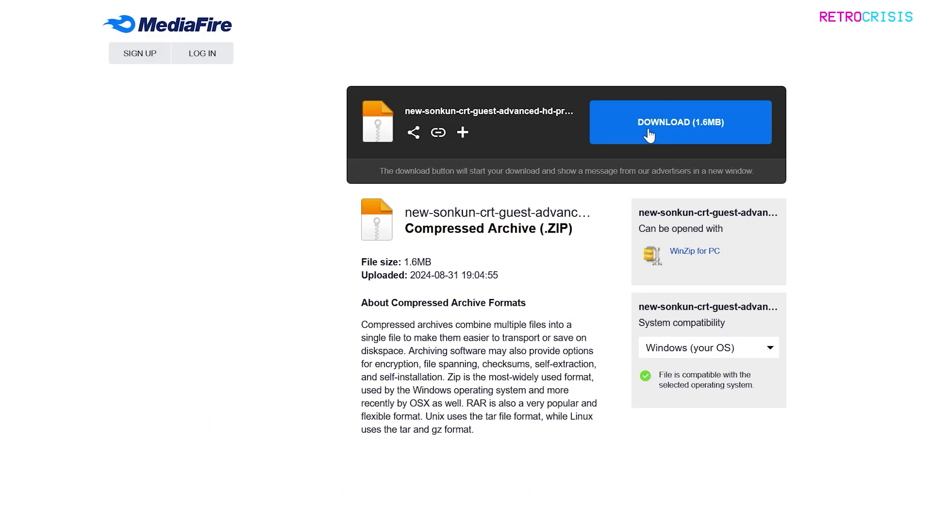
click(674, 129)
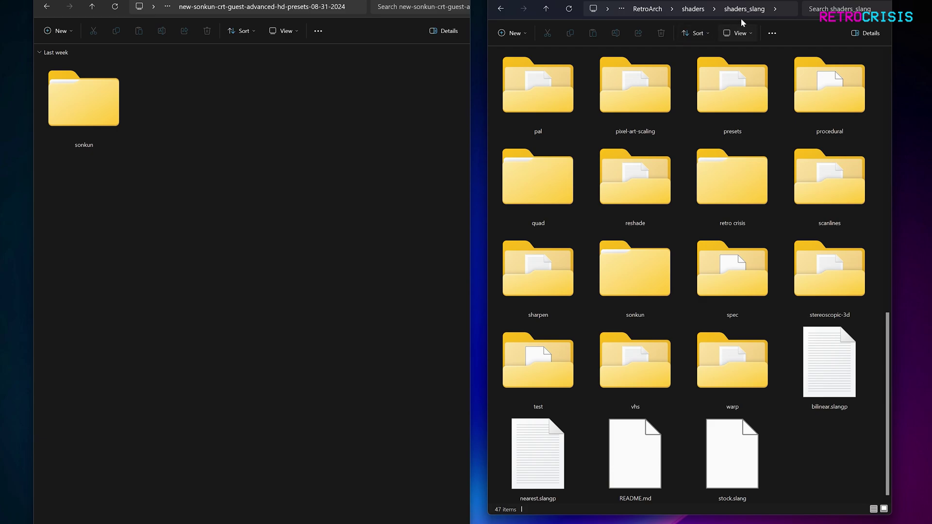
- Delete the old sonkun folder in shaders_slang and copy the new sonkun folder in
click(629, 267)
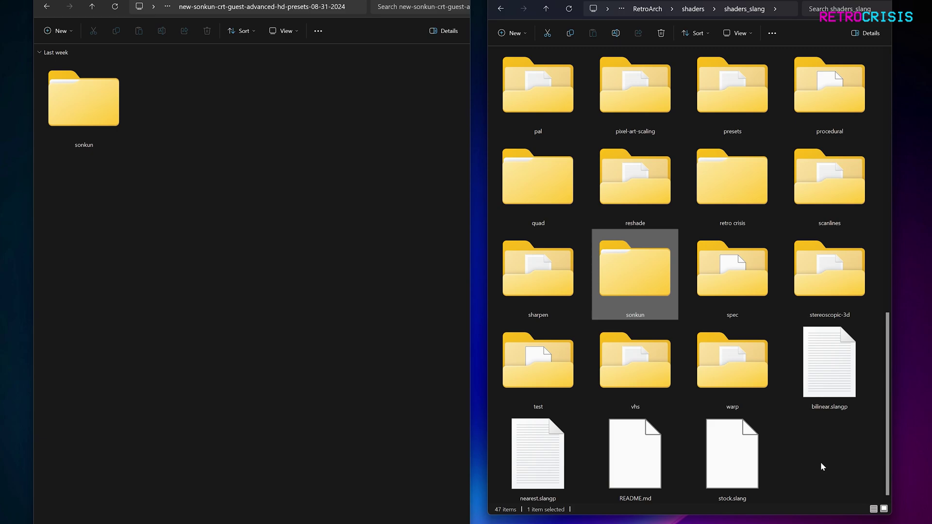
key(Delete)
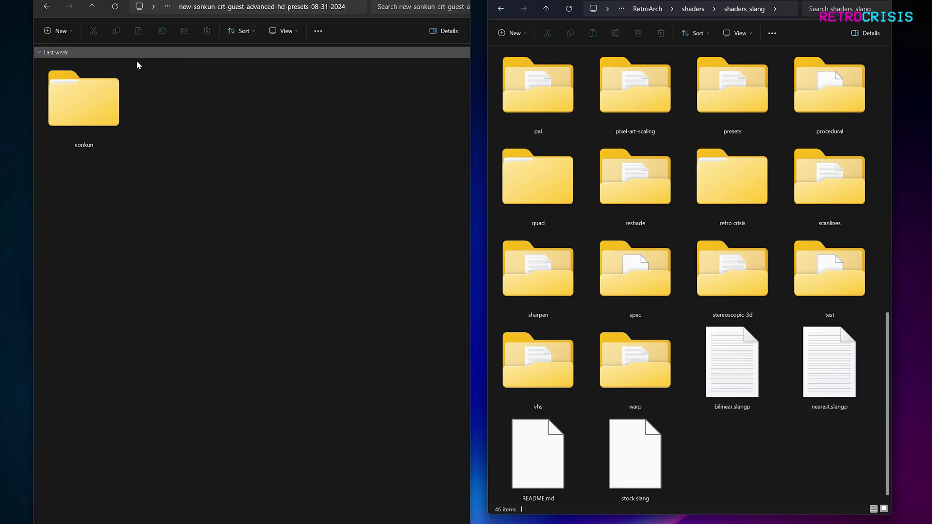
drag(89, 103, 730, 438)
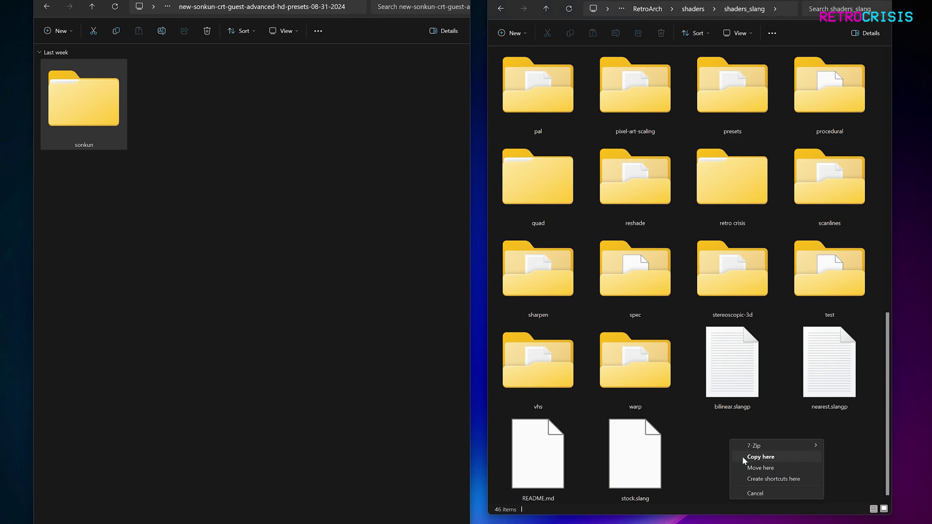
click(742, 456)
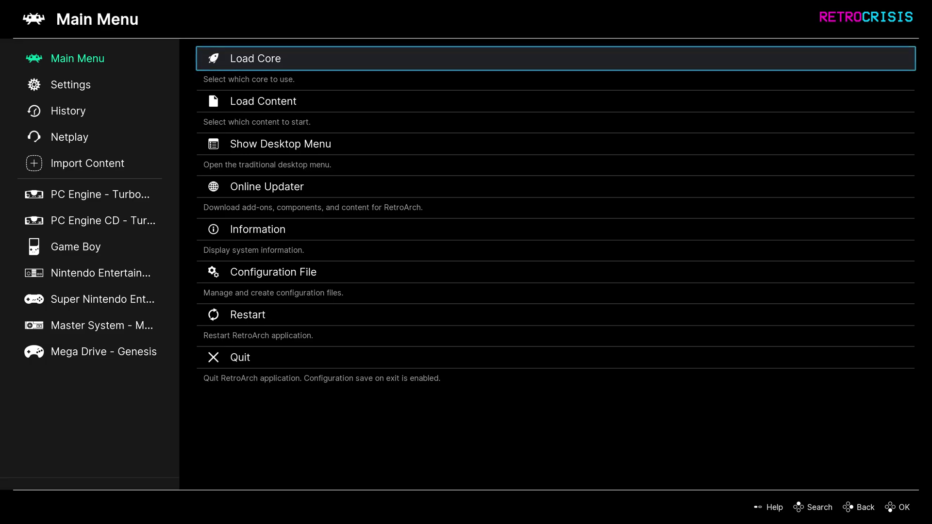
key(Left)
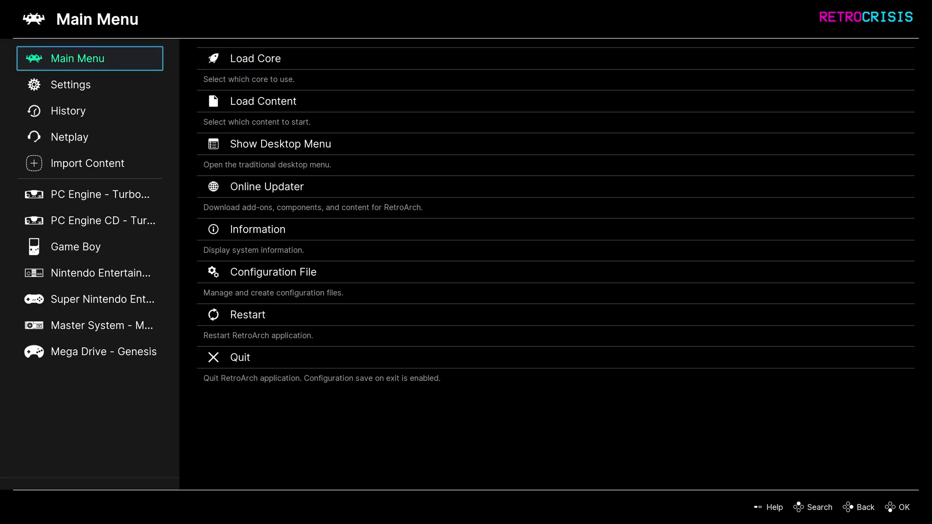
key(Down)
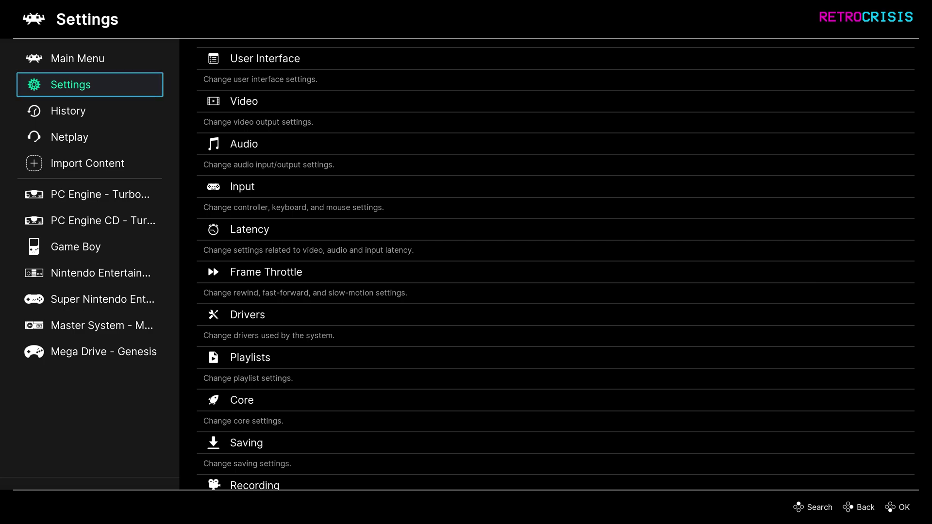
key(Right)
key(Down)
key(Return)
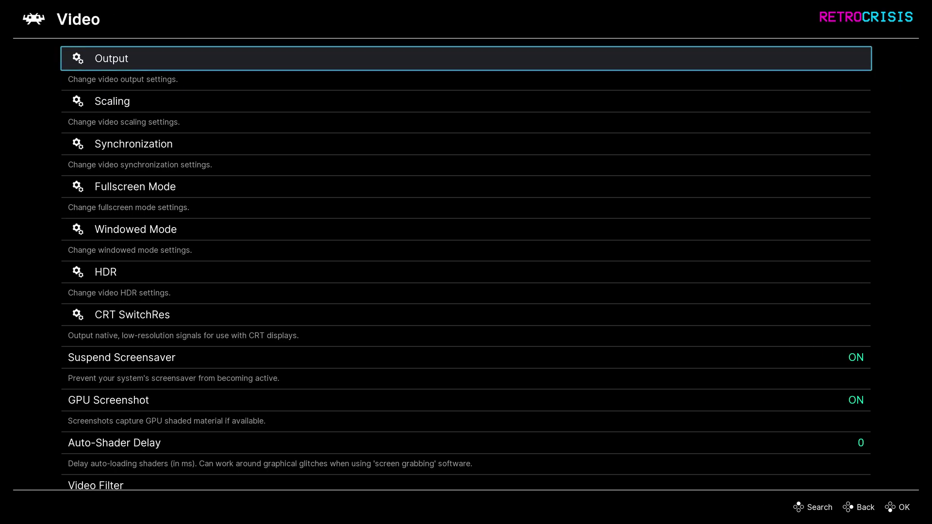
key(Return)
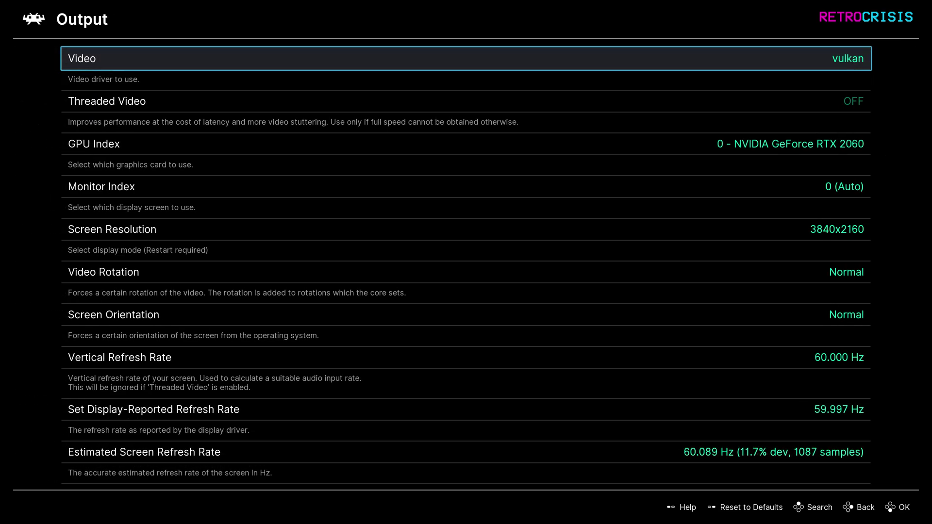
key(Return)
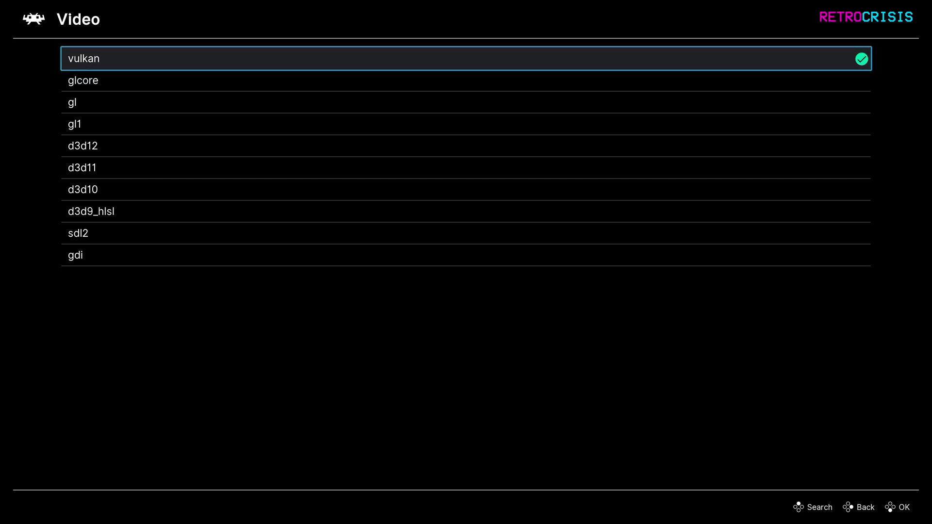
key(Return)
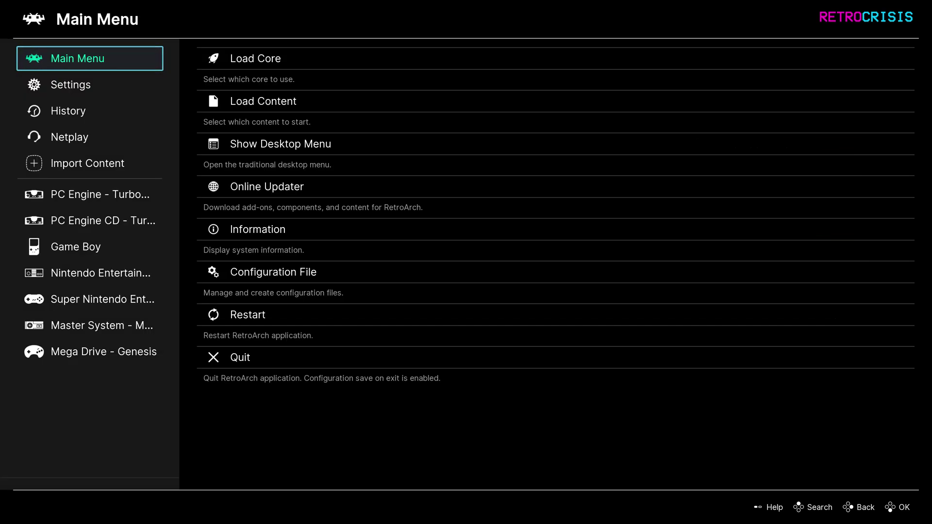
- Run Online Updater > Update Slang Shaders to download and extract shaders_slang.zip
key(Right)
key(Down)
key(Down)
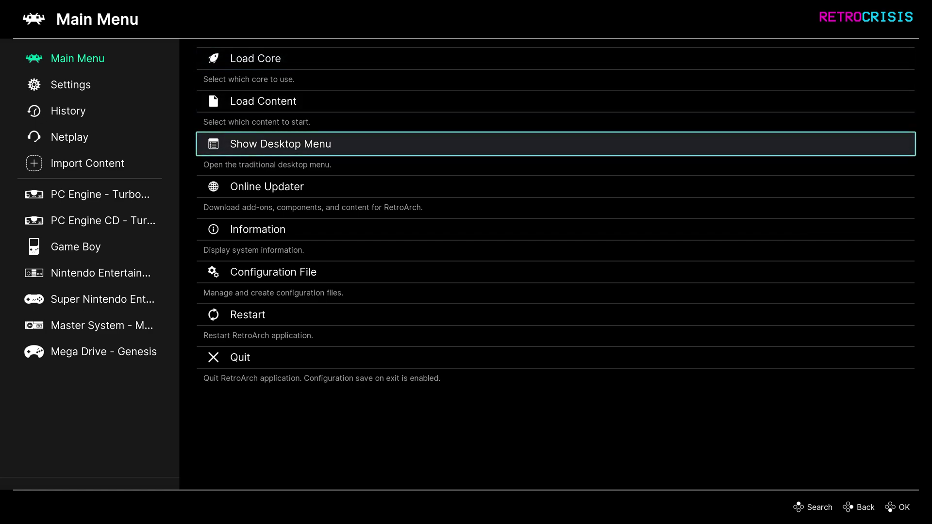
key(Down)
key(Return)
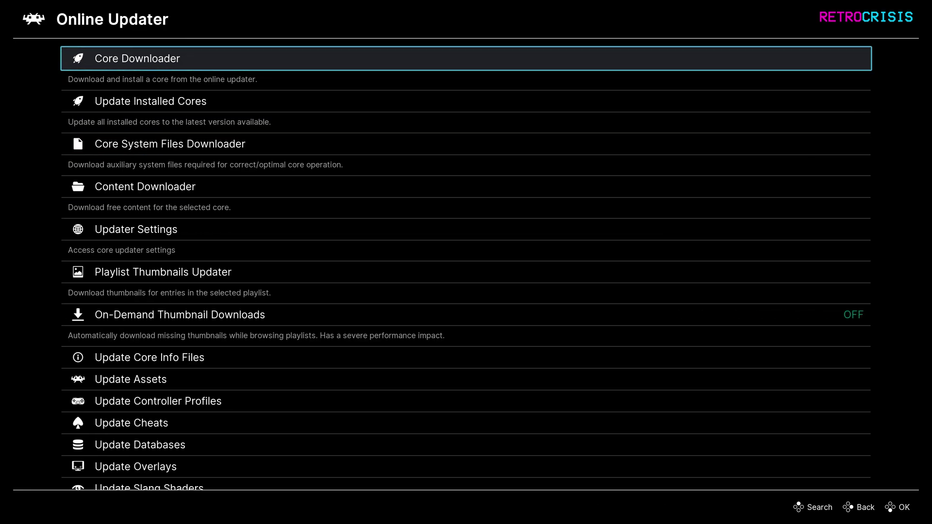
key(Down)
key(Down)
key(Down)
key(Down)
key(Down)
key(Down)
key(Down)
key(Down)
key(Down)
key(Down)
key(Down)
key(Down)
key(Down)
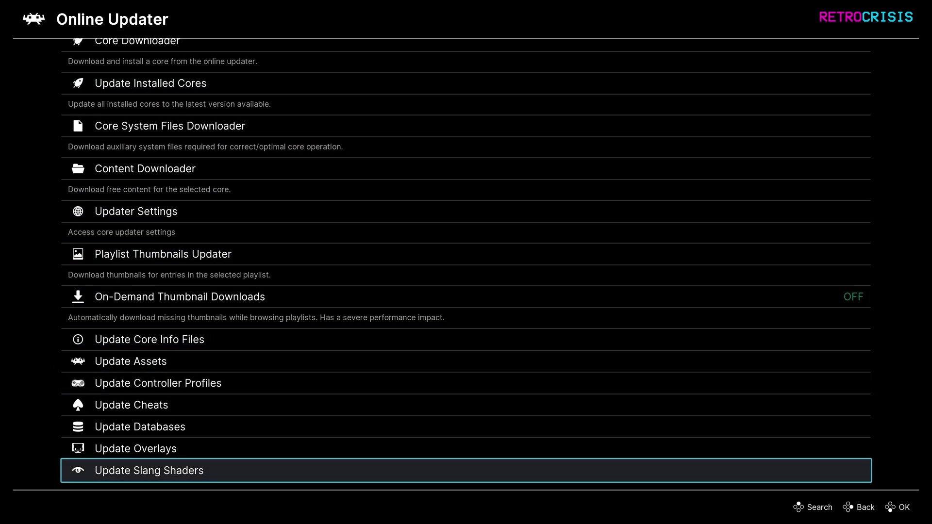
key(Return)
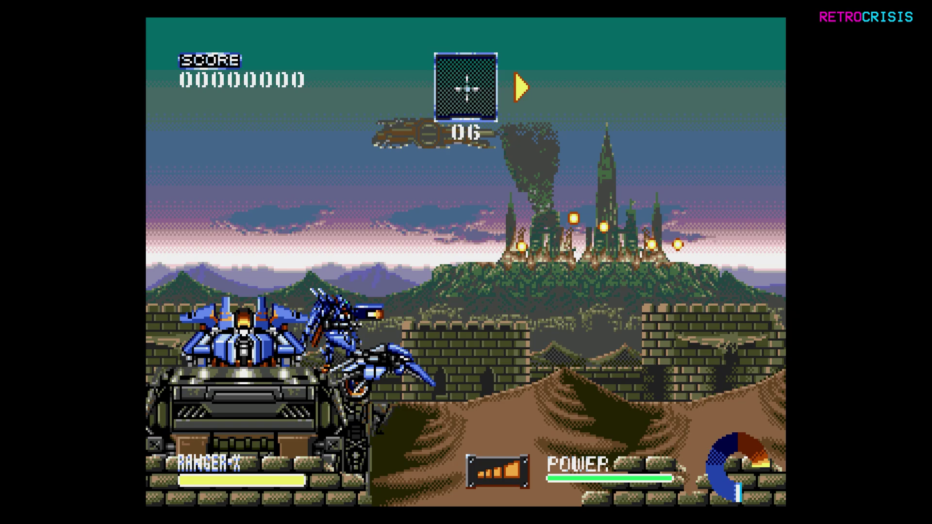
- Open the Quick Menu's Shaders settings and the Load Preset file browser
key(F1)
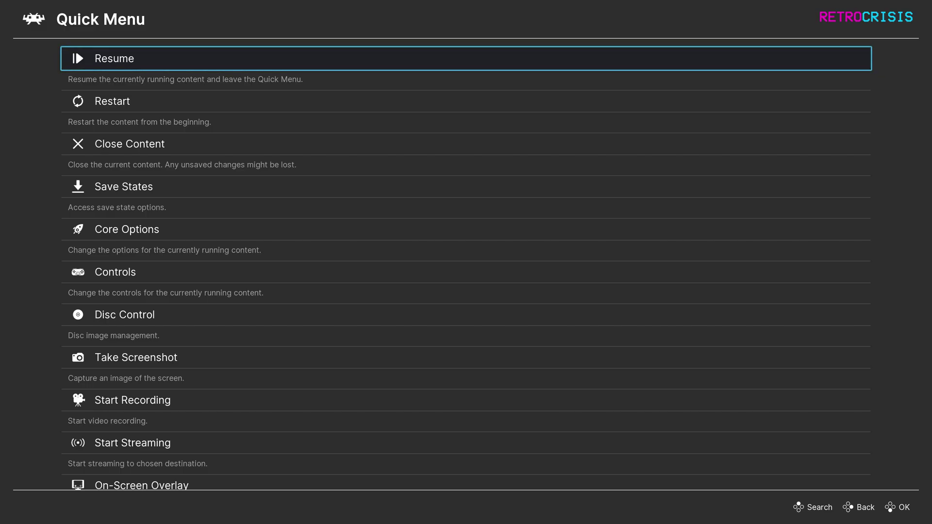
key(Down)
key(Down)
key(Down)
key(Down)
key(Down)
key(Down)
key(Down)
key(Down)
key(Down)
key(Down)
key(Down)
key(Down)
key(Down)
key(Down)
key(Down)
key(Down)
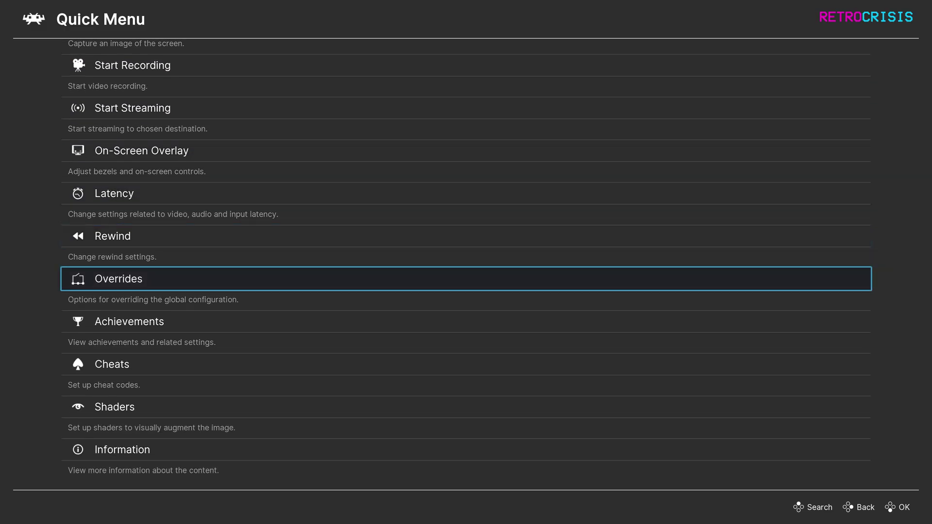
key(Return)
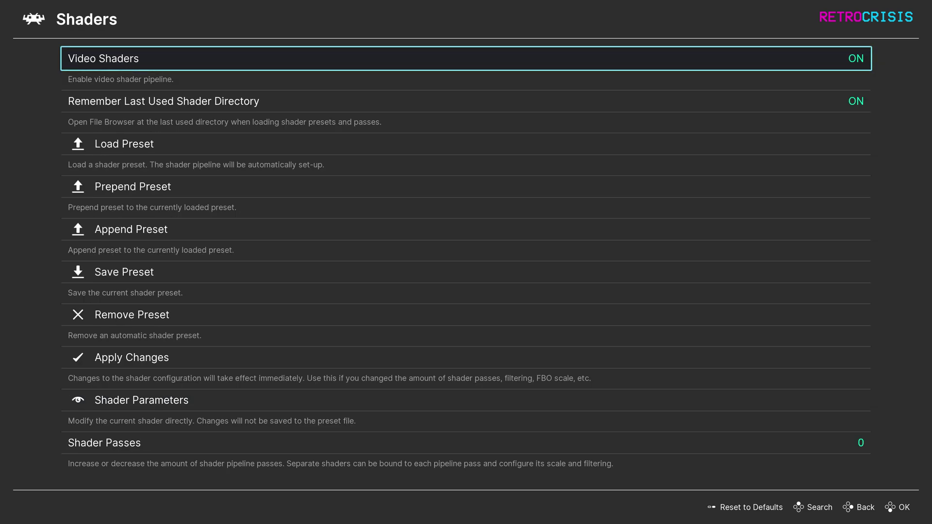
key(Down)
key(Down)
key(Return)
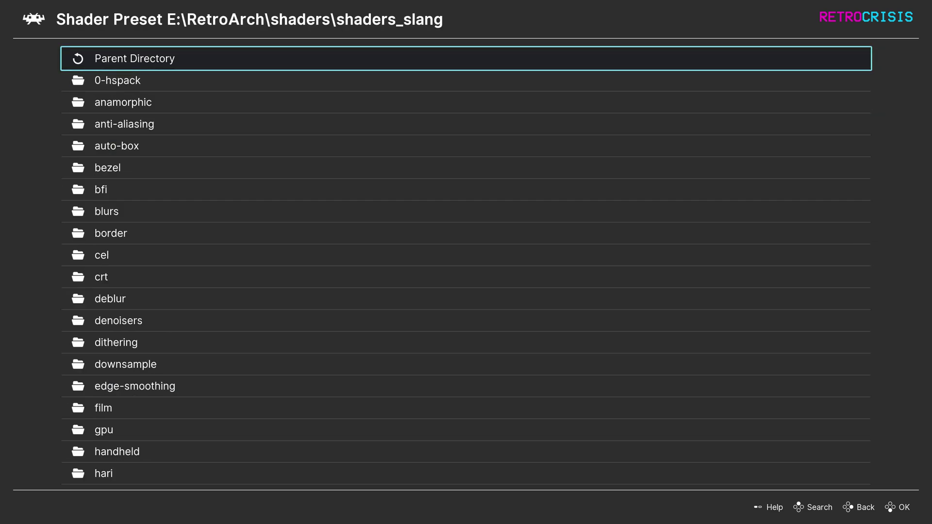
- Browse into the sonkun\slot-mask\curved-screen\4k preset folder
key(Down)
key(Down)
key(Down)
key(Down)
key(Down)
key(Down)
key(Down)
key(Down)
key(Down)
key(Down)
key(Down)
key(Down)
key(Down)
key(Down)
key(Down)
key(Down)
key(Down)
key(Down)
key(Down)
key(Down)
key(Down)
key(Down)
key(Down)
key(Down)
key(Down)
key(Down)
key(Down)
key(Down)
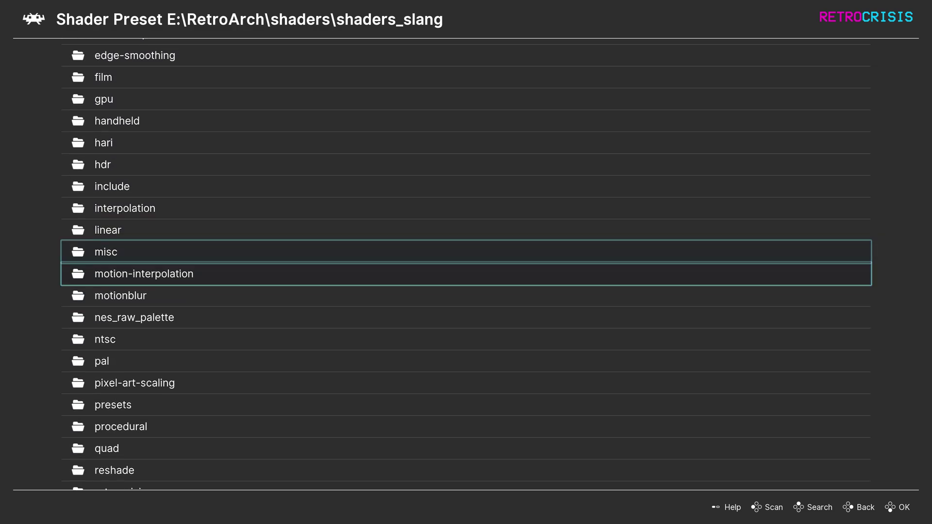
key(Return)
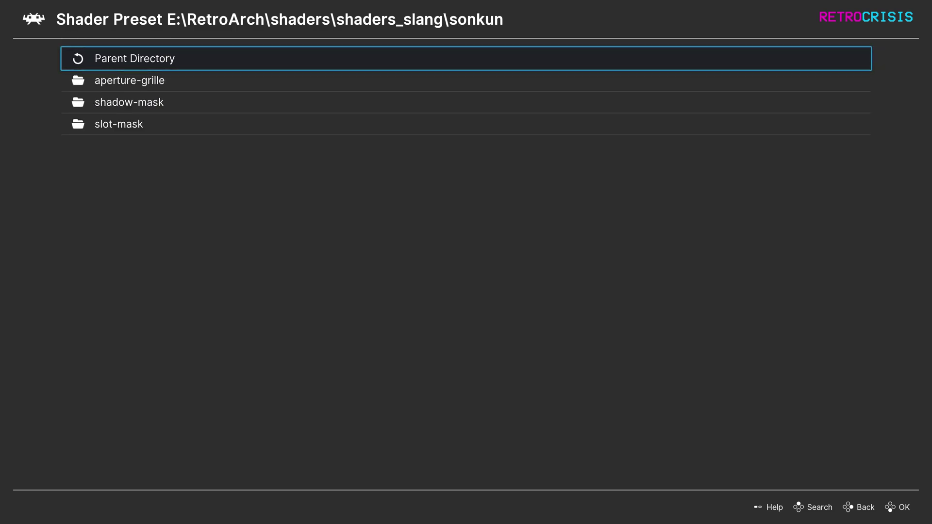
key(Down)
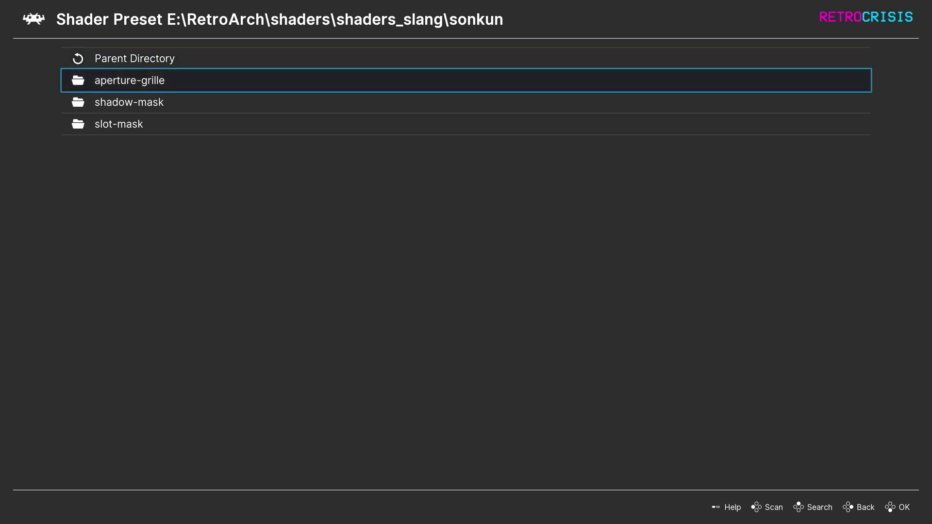
key(Down)
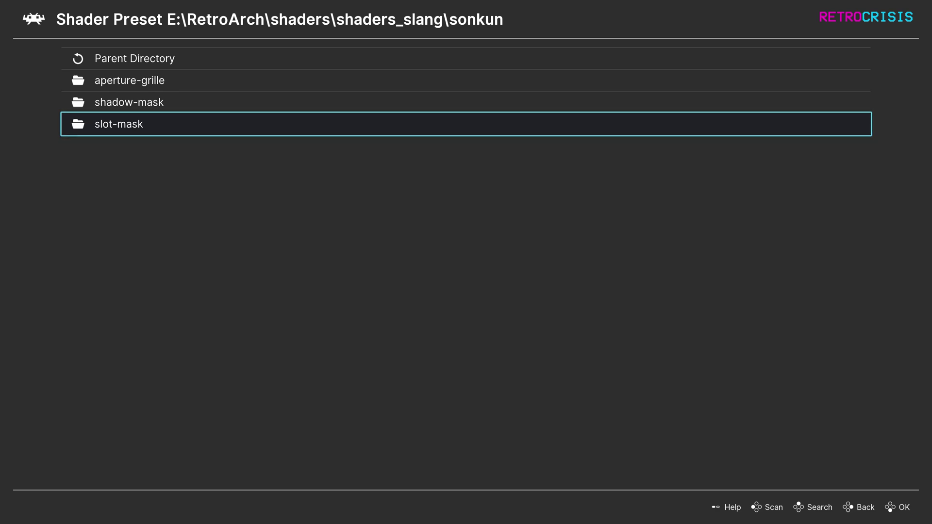
key(Return)
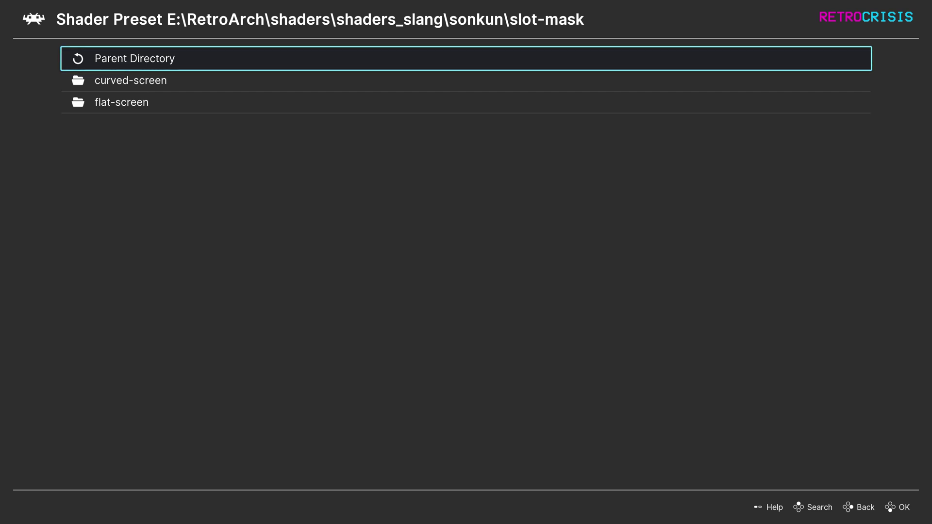
key(Down)
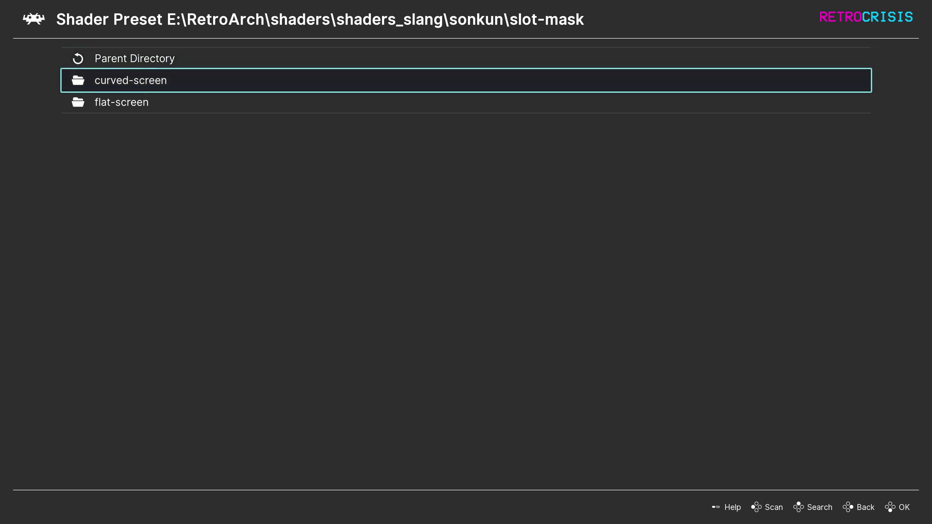
key(Return)
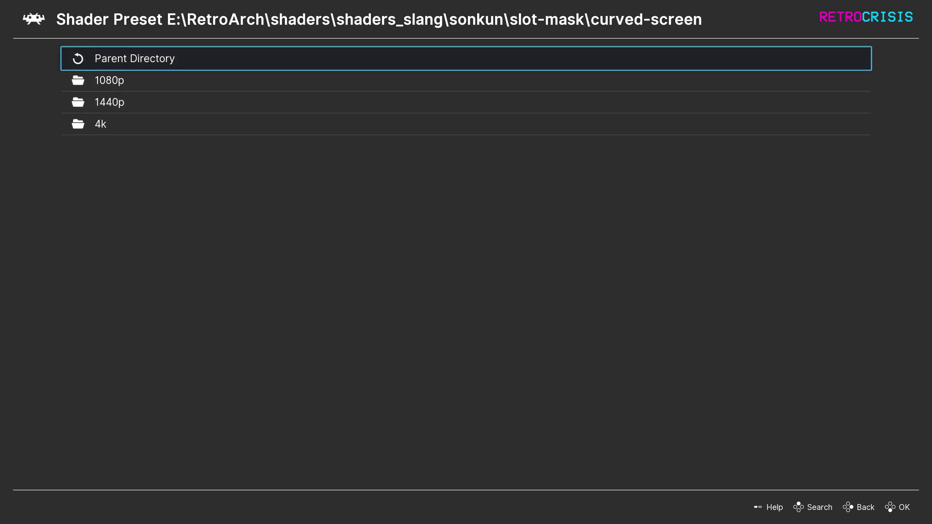
key(Down)
key(Down)
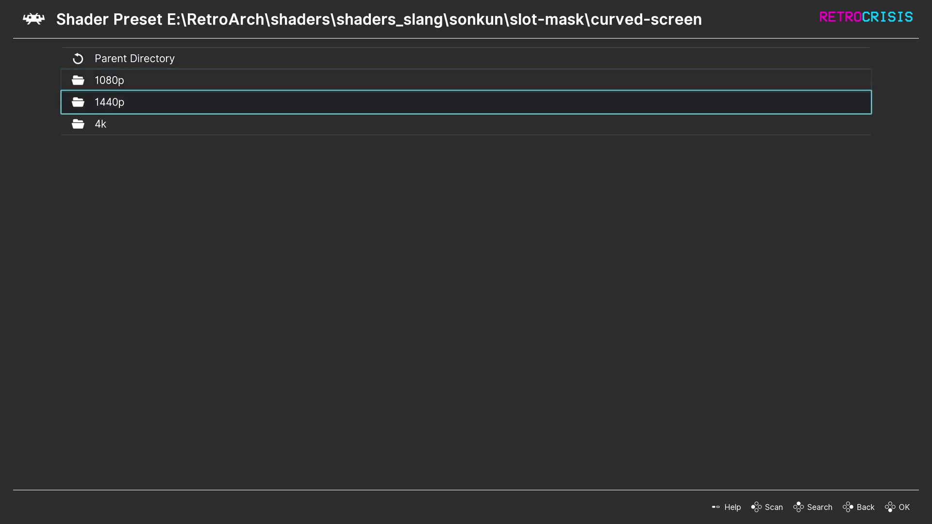
key(Down)
key(Return)
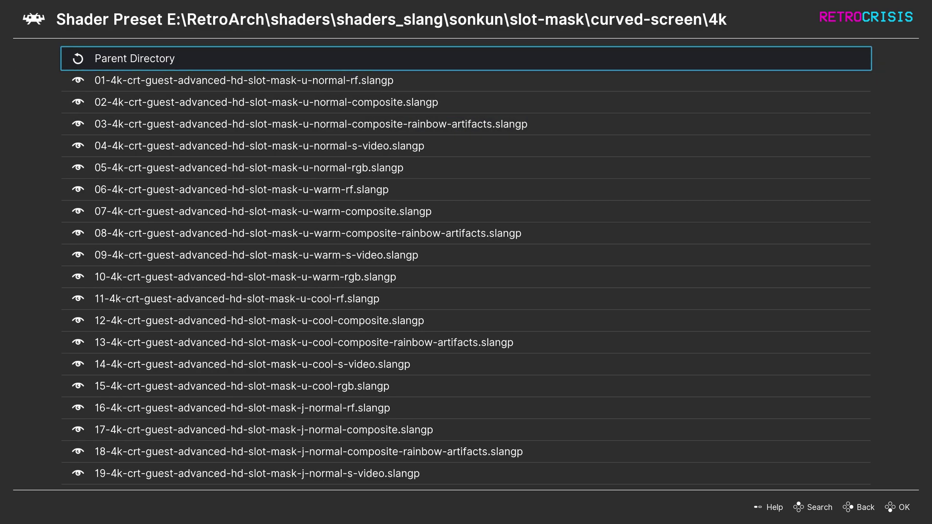
- Load 06-4k-crt-guest-advanced-hd-slot-mask-u-warm-rf.slangp and resume Ranger X with the curved CRT look
key(Down)
key(Down)
key(Down)
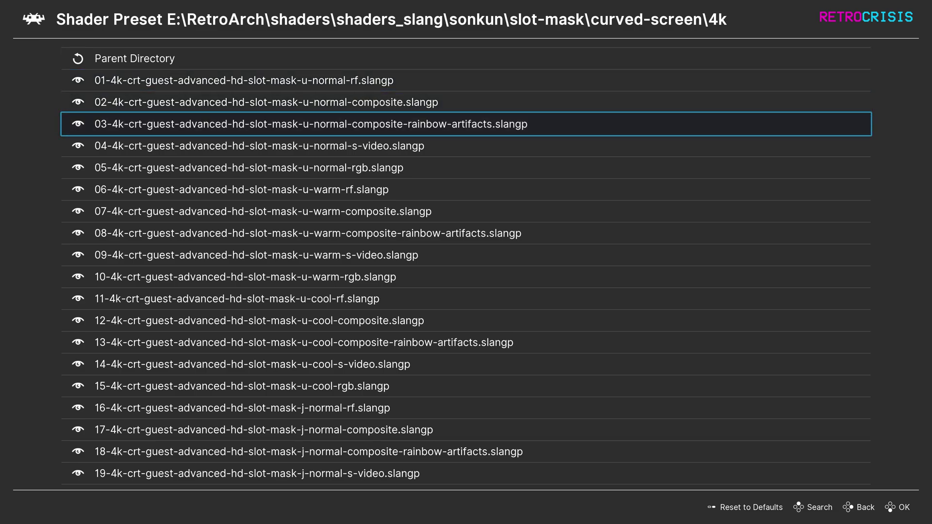
key(Down)
key(Down)
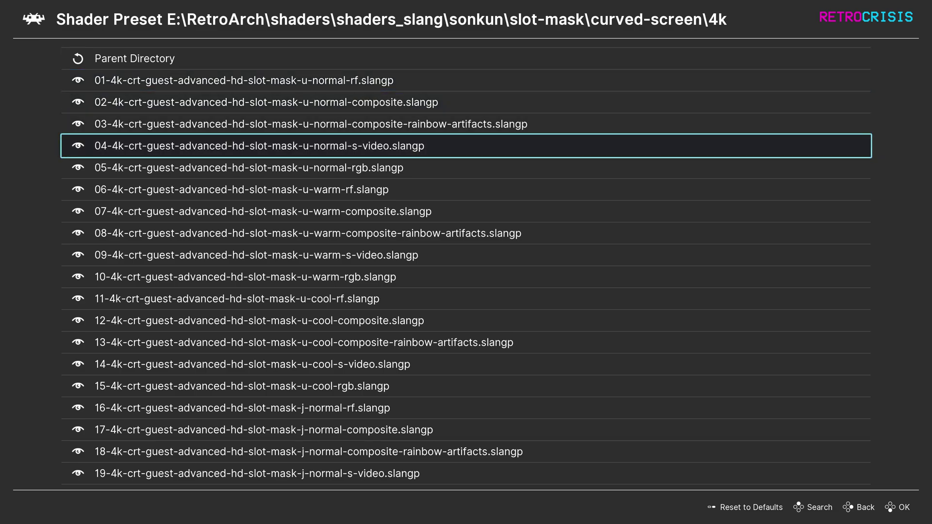
key(Down)
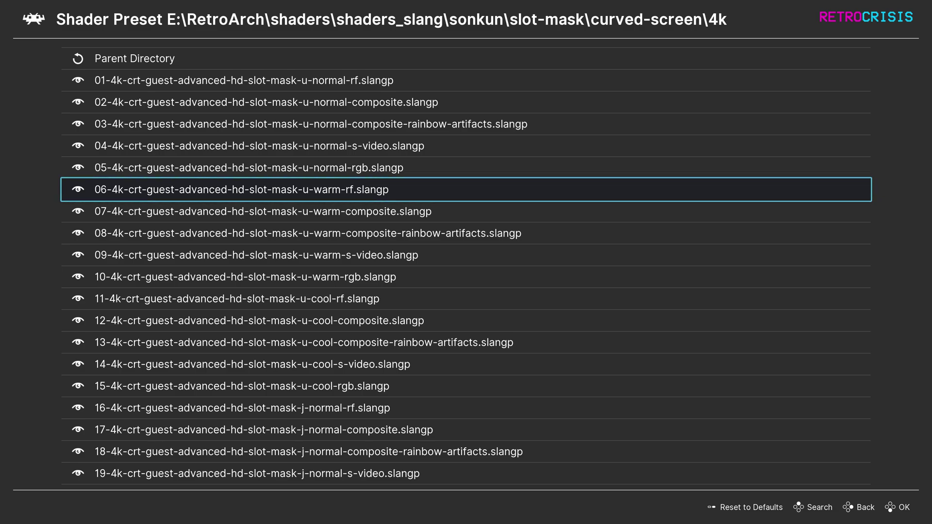
key(Return)
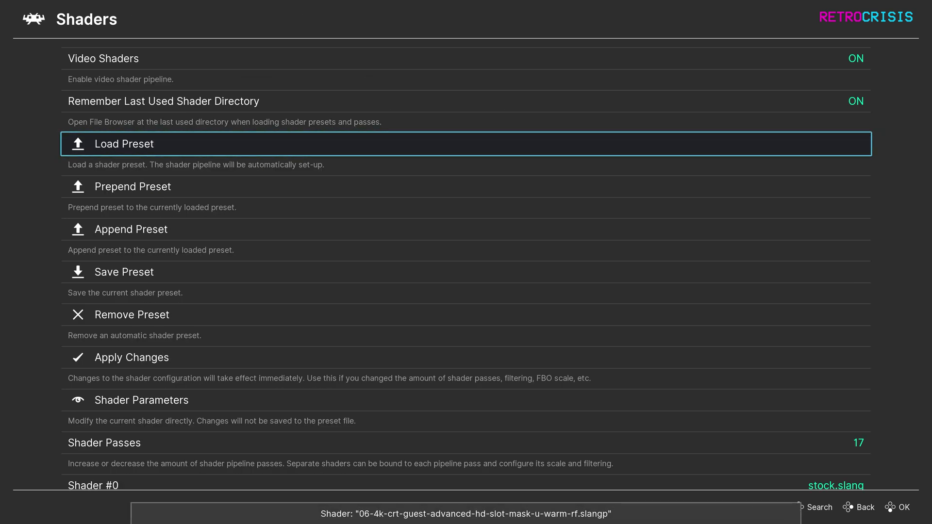
key(F1)
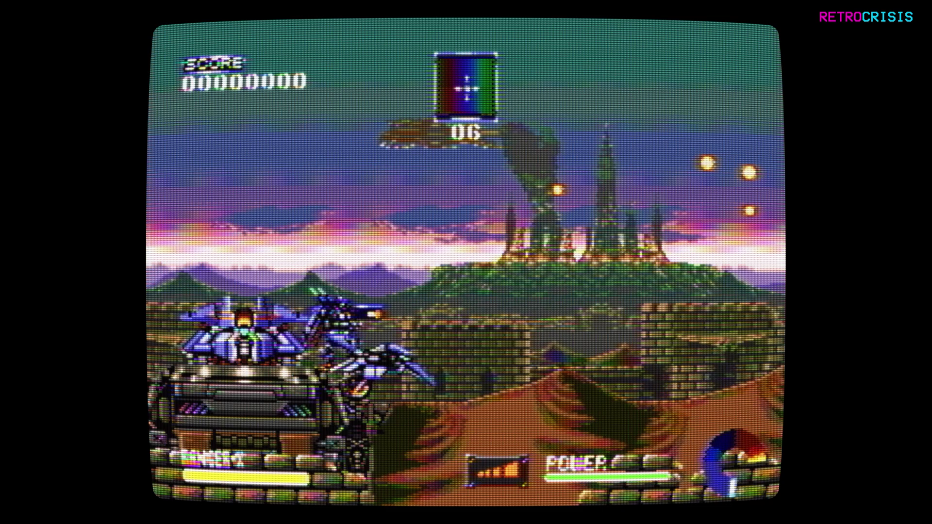